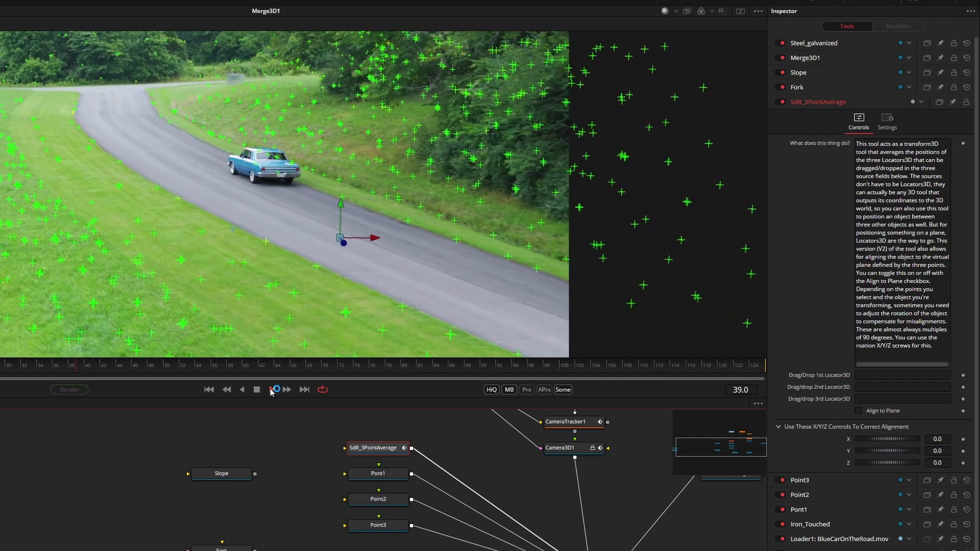
Assign Pont1, Point2 and Point3 as the first, second and third source locators of SdR_3PointAverage, and view the Fork model.
click(257, 390)
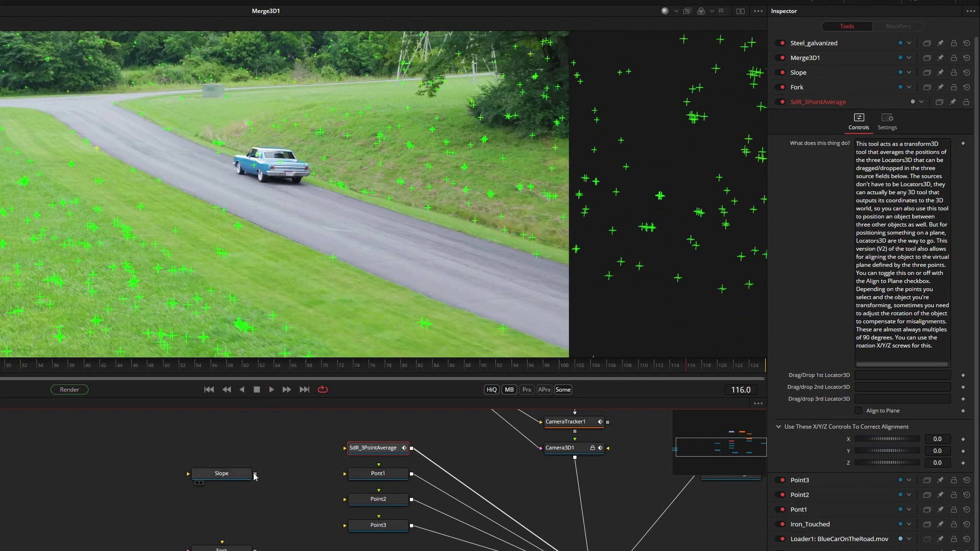
click(210, 390)
drag(378, 473, 870, 372)
drag(380, 501, 883, 389)
drag(396, 530, 902, 401)
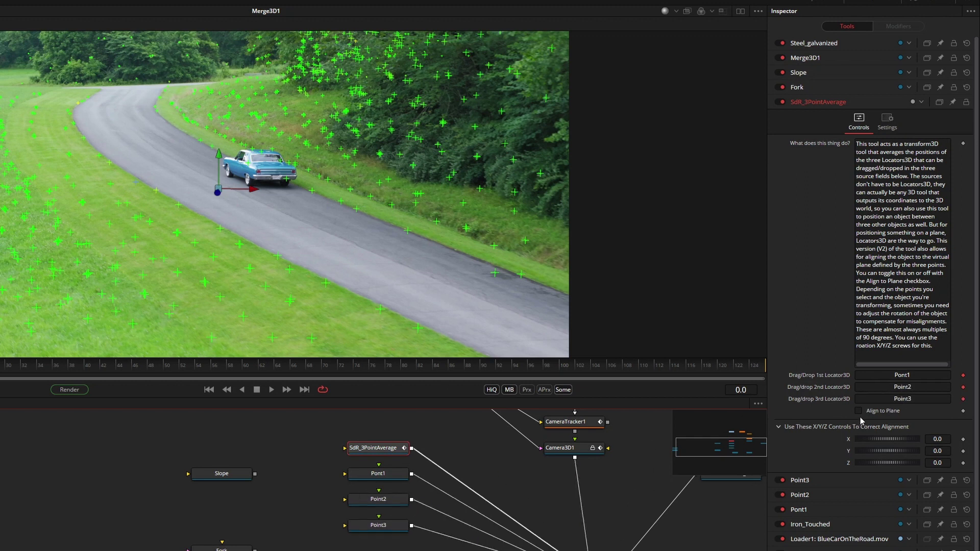
drag(221, 549, 88, 261)
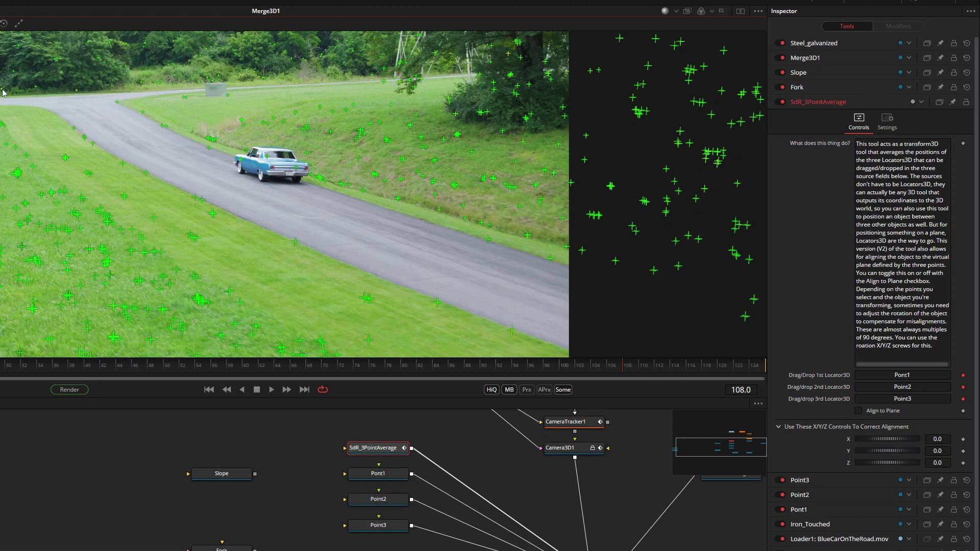
Copy the position of a tracked point beside the road's far-left edge and paste it onto the Pont1 locator.
right_click(5, 93)
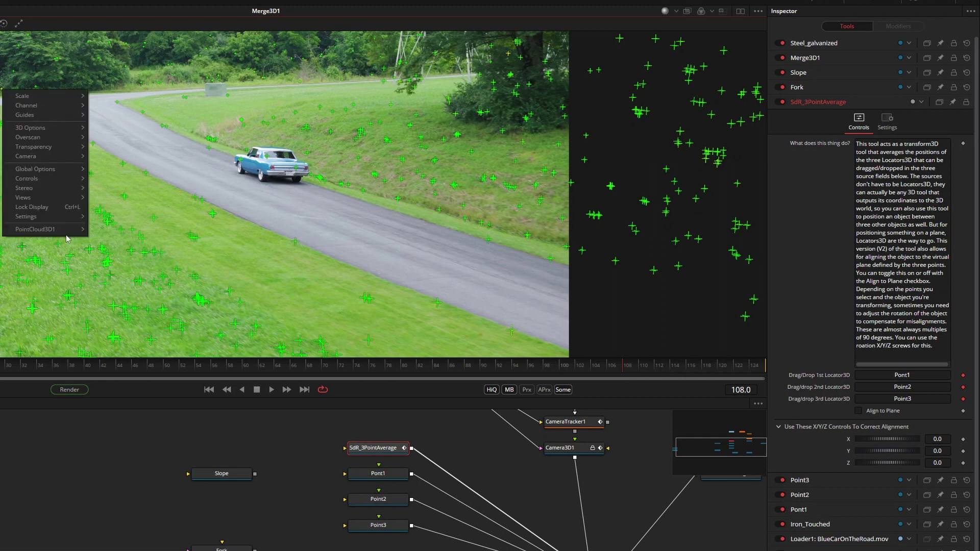
mouse_move(36, 229)
click(111, 230)
click(378, 473)
right_click(377, 474)
click(408, 241)
Paste the position of a tracked point on the grass near the roadside sign onto the Point2 locator.
click(397, 496)
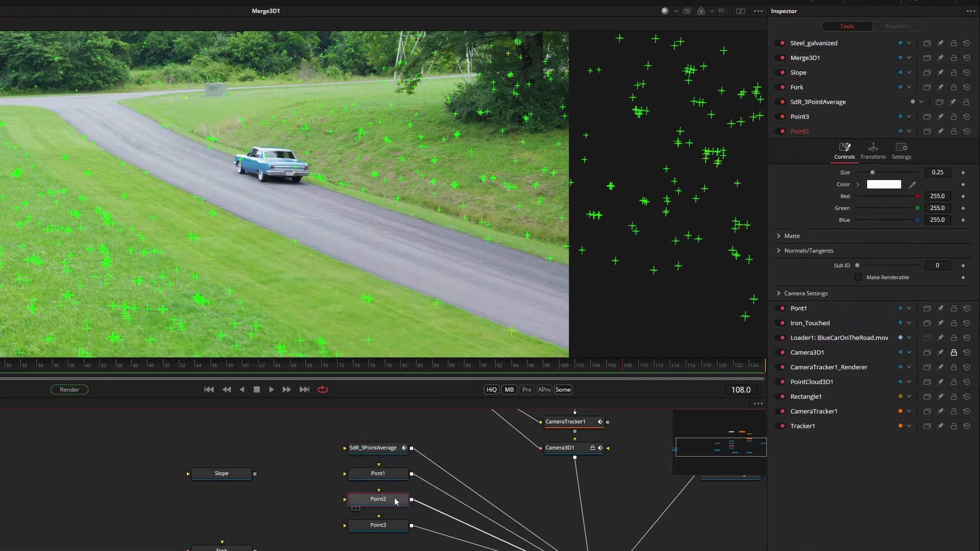
right_click(397, 496)
click(425, 260)
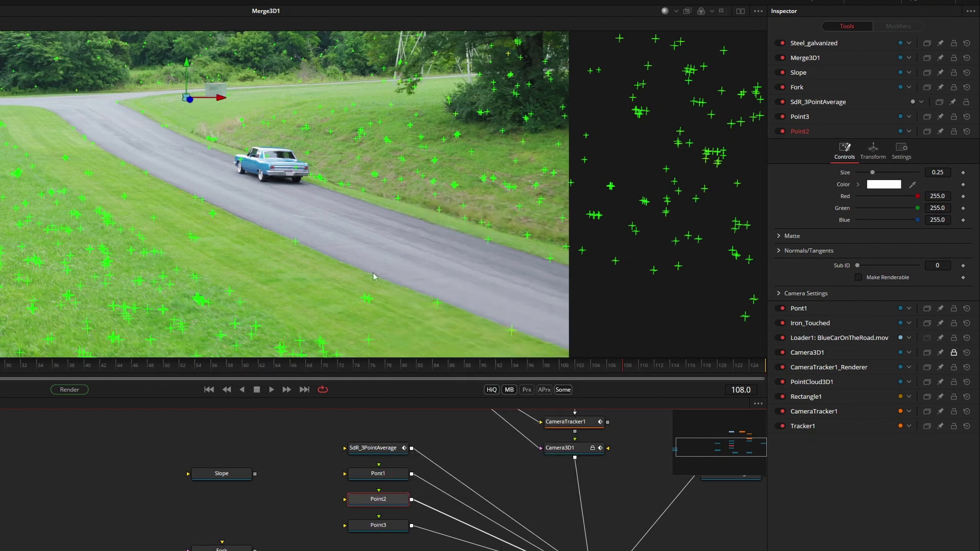
Copy the position of a tracked point near the road's upper bend and paste it onto the Point3 locator.
click(380, 527)
right_click(74, 128)
mouse_move(150, 268)
click(194, 269)
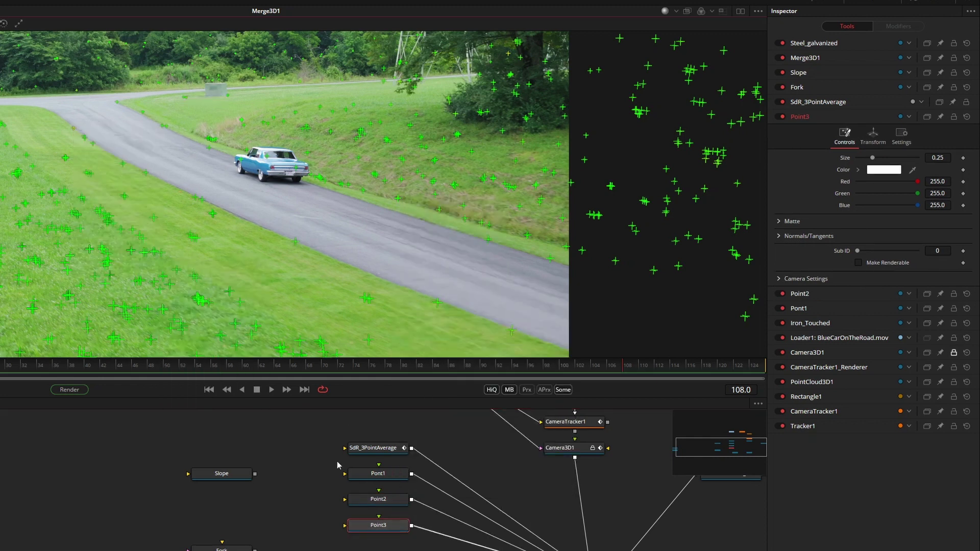
right_click(376, 530)
click(422, 291)
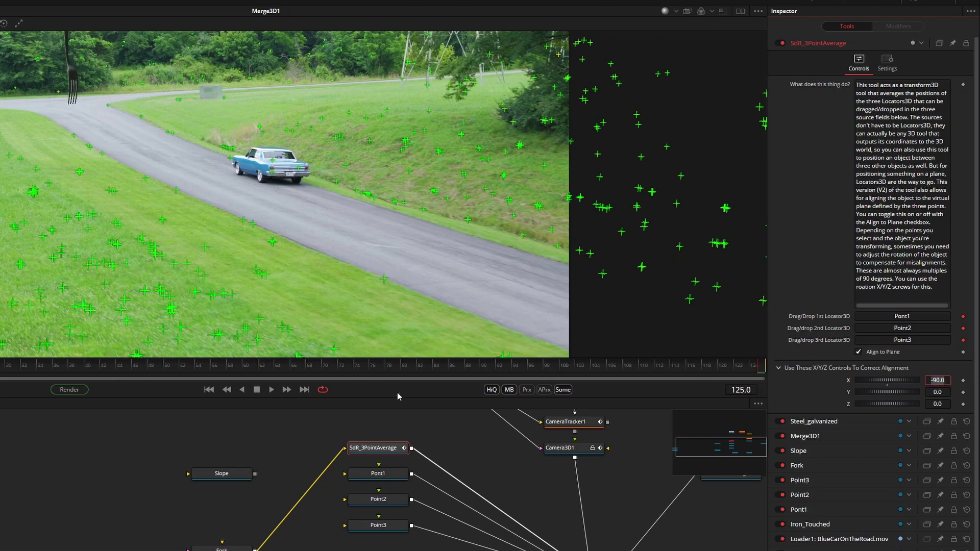
Play and scrub the shot to check the fork, and set its Z alignment correction to about -103.6.
click(272, 390)
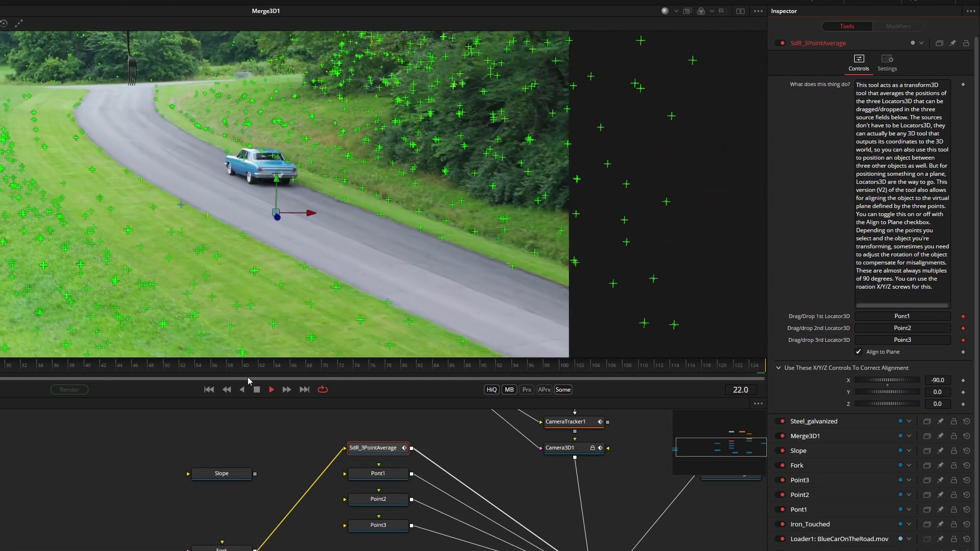
key(space)
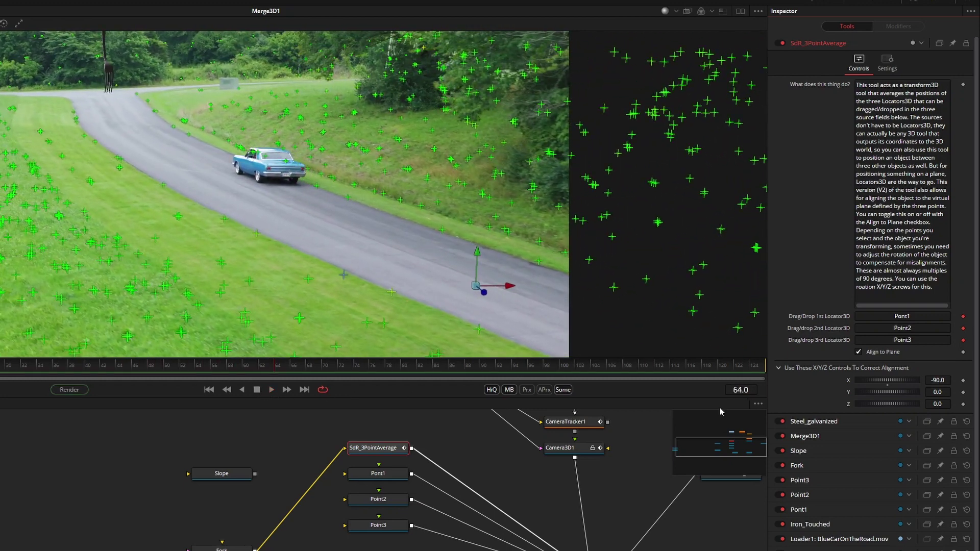
drag(887, 404, 865, 404)
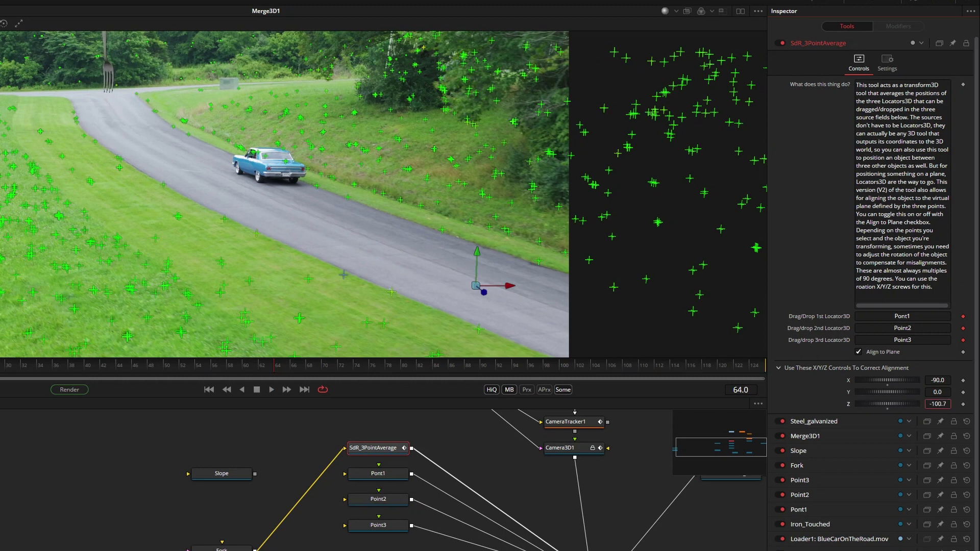
drag(102, 366, 513, 365)
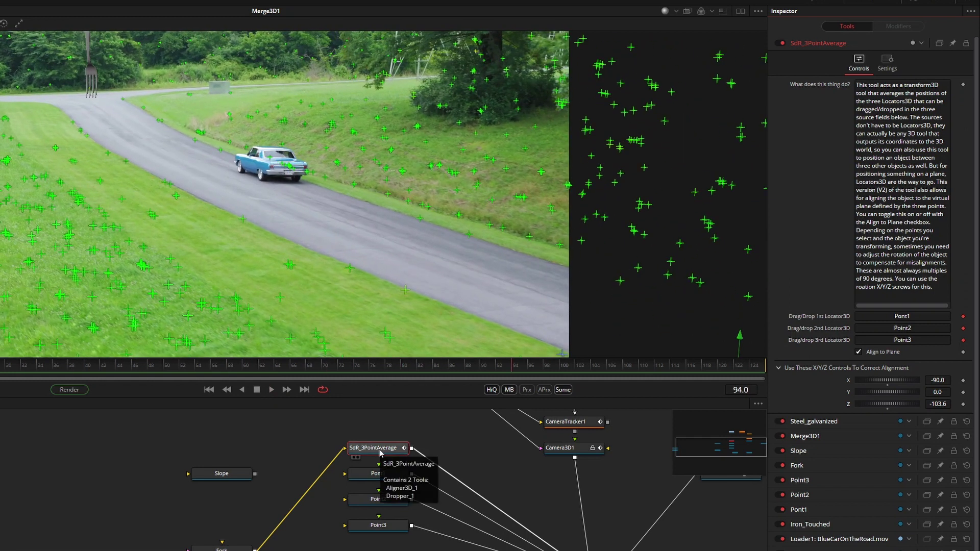
Inspect the Fork node's own transform settings.
click(221, 548)
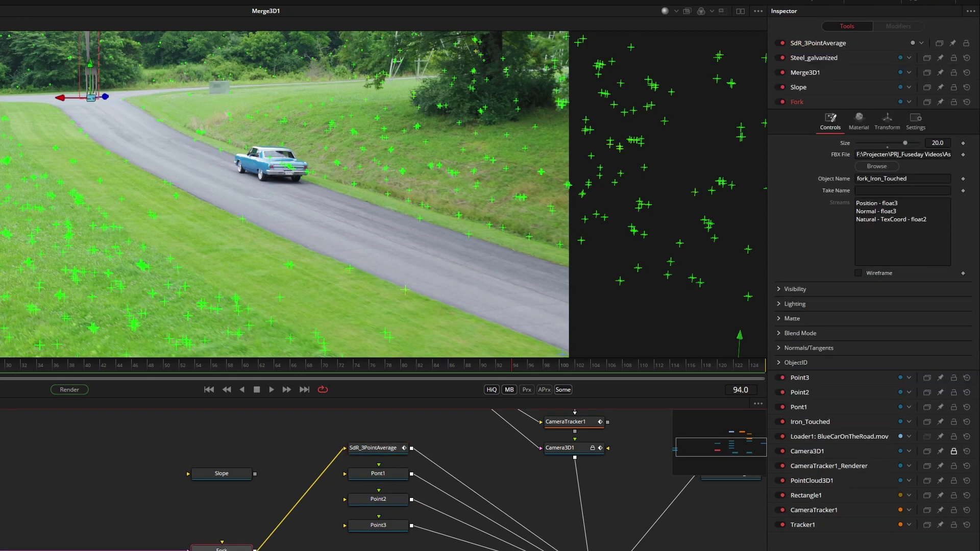
click(887, 122)
drag(941, 152, 941, 177)
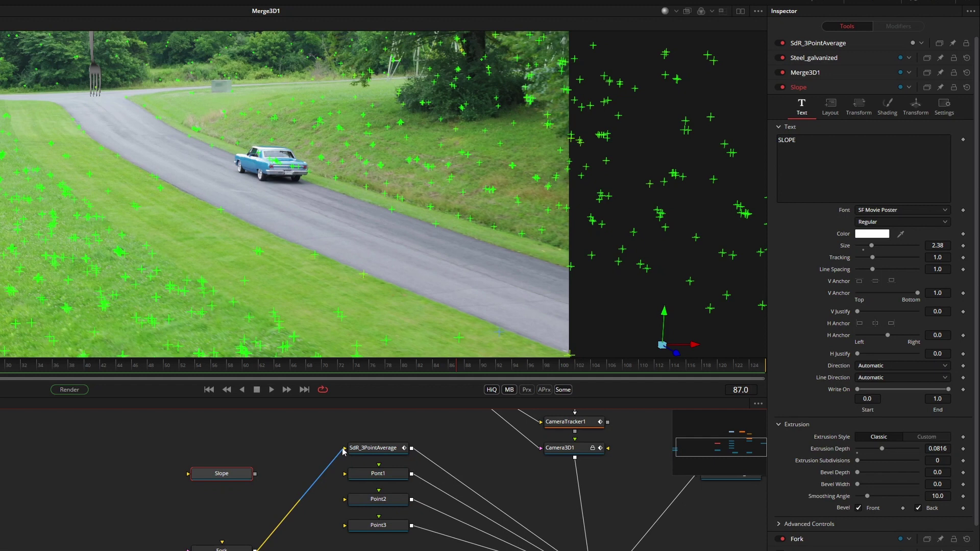
Connect the Slope text to SdR_3PointAverage in place of the Fork, and move Pont1 to a tracked point just above the car.
drag(256, 478, 369, 450)
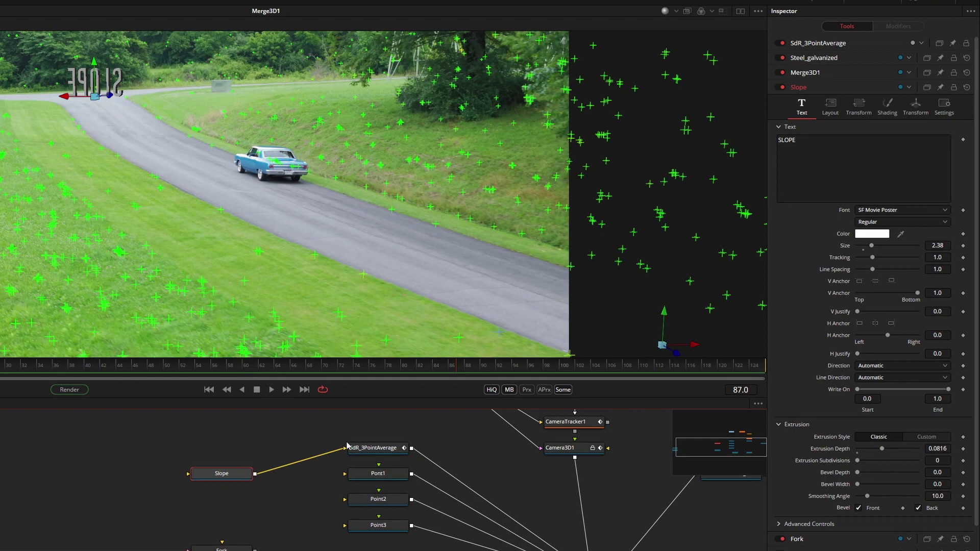
right_click(271, 139)
mouse_move(333, 279)
click(383, 279)
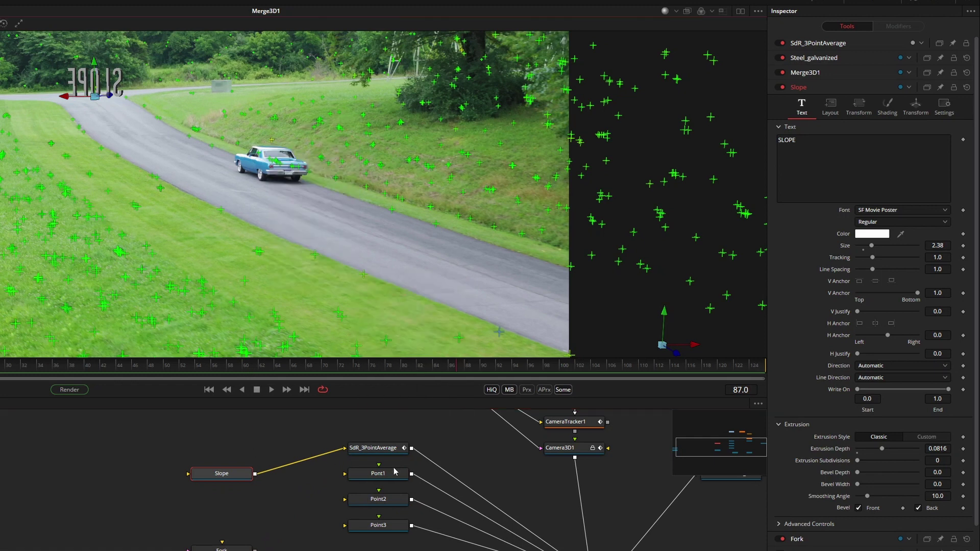
right_click(394, 472)
click(424, 235)
Copy the position of a tracked point on the bank ahead of the car and paste it onto Point2.
right_click(341, 162)
mouse_move(388, 301)
click(441, 302)
right_click(385, 499)
click(427, 259)
Copy the position of a tracked point higher up the grassy bank and paste it onto Point3.
right_click(318, 125)
mouse_move(358, 265)
click(430, 266)
right_click(382, 527)
click(428, 287)
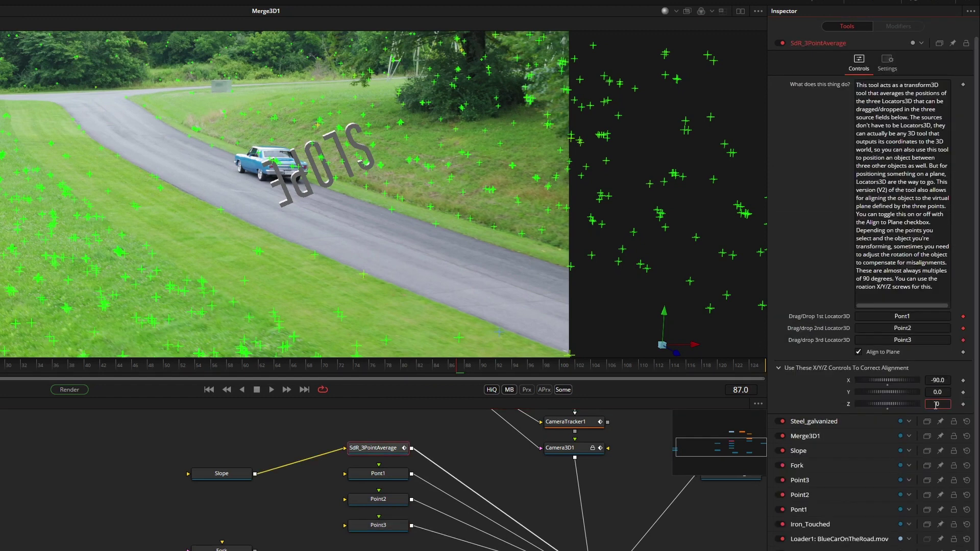
Reset the X and Z alignment corrections of SdR_3PointAverage to 0.
key(Return)
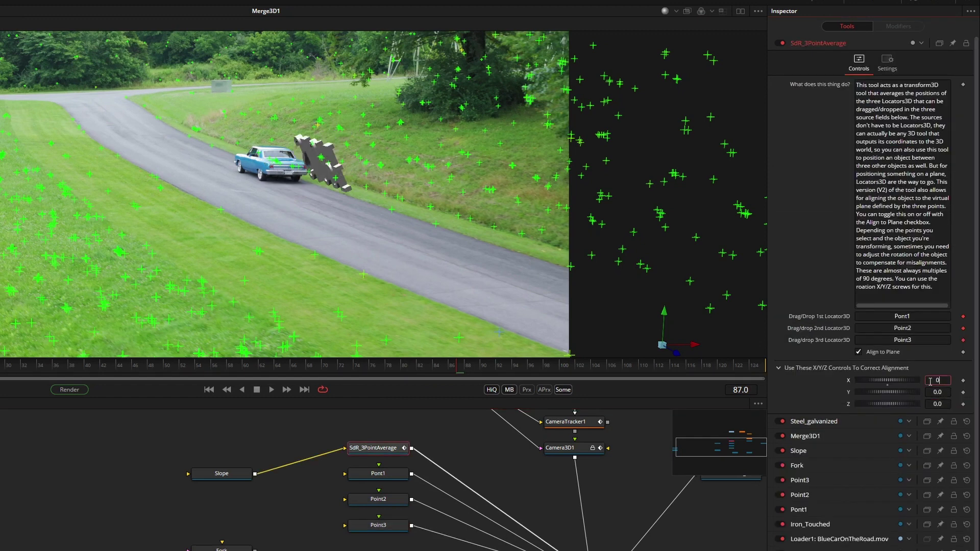
click(930, 381)
text(0)
key(Return)
Stand the SLOPE text upright on the bank with alignment corrections of X 92.6 and Z 97.3, and play back the shot.
click(271, 389)
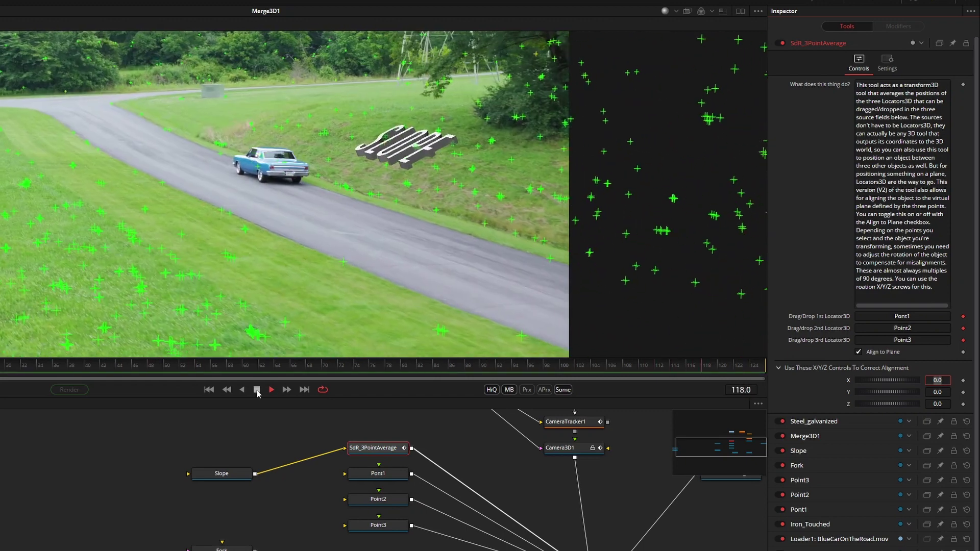
click(256, 390)
click(366, 369)
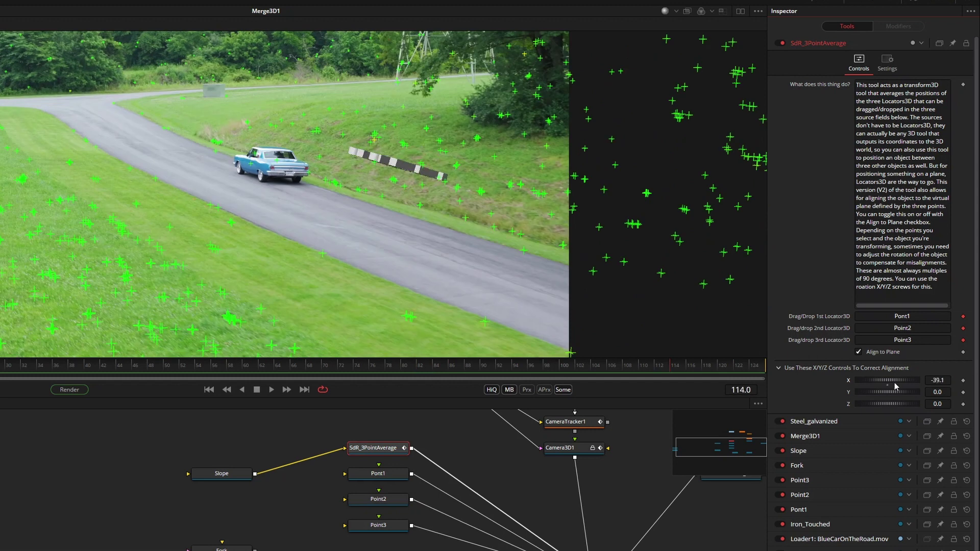
drag(894, 387, 908, 386)
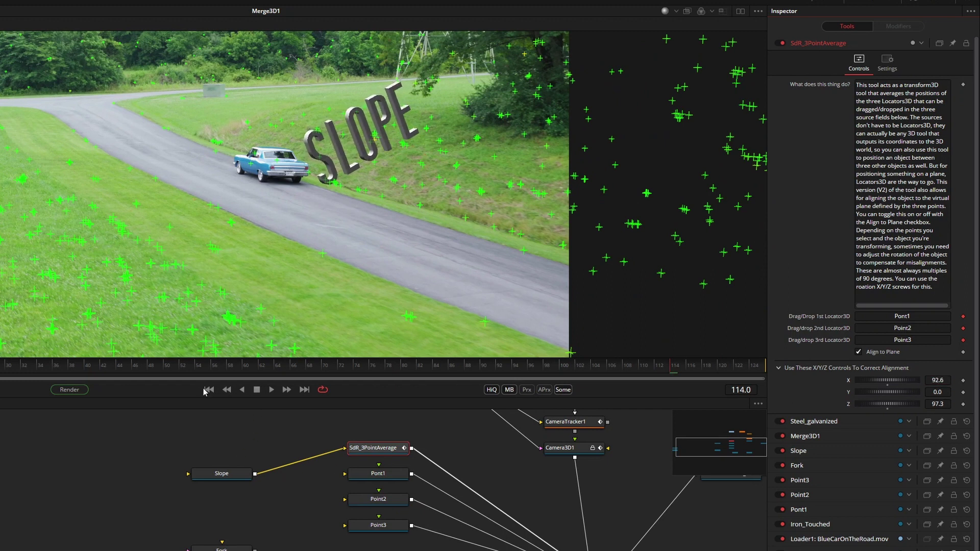
click(269, 392)
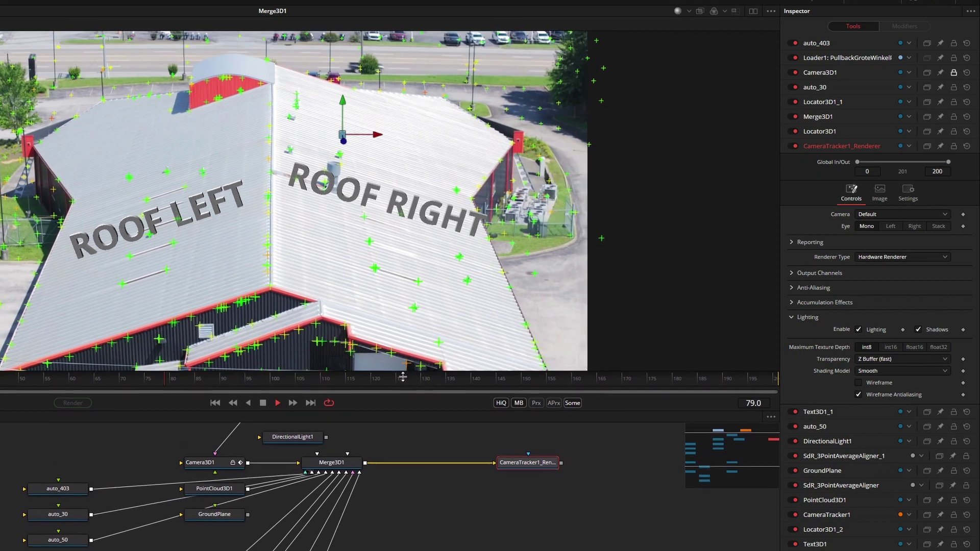
Review the roof text composition and return it to frame 0.
drag(403, 377, 400, 391)
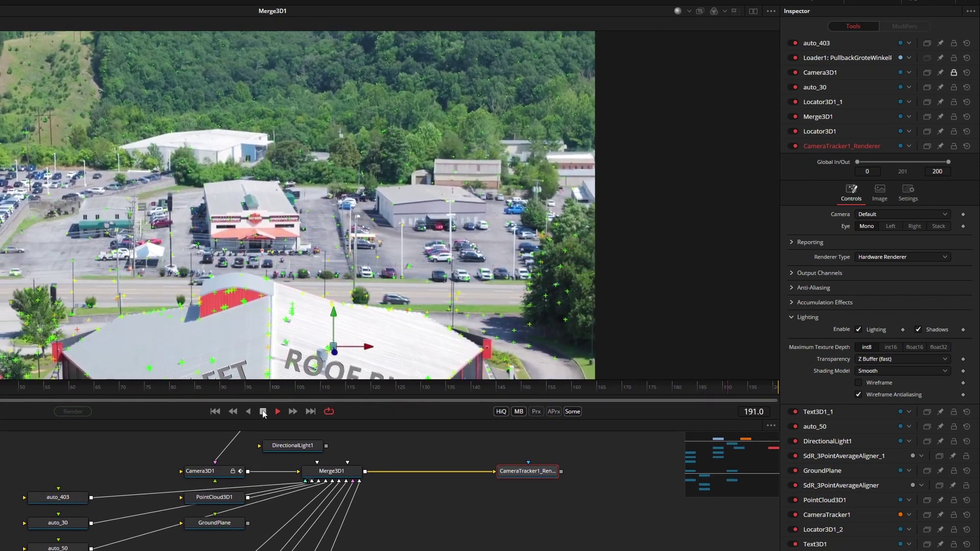
key(ctrl+Left)
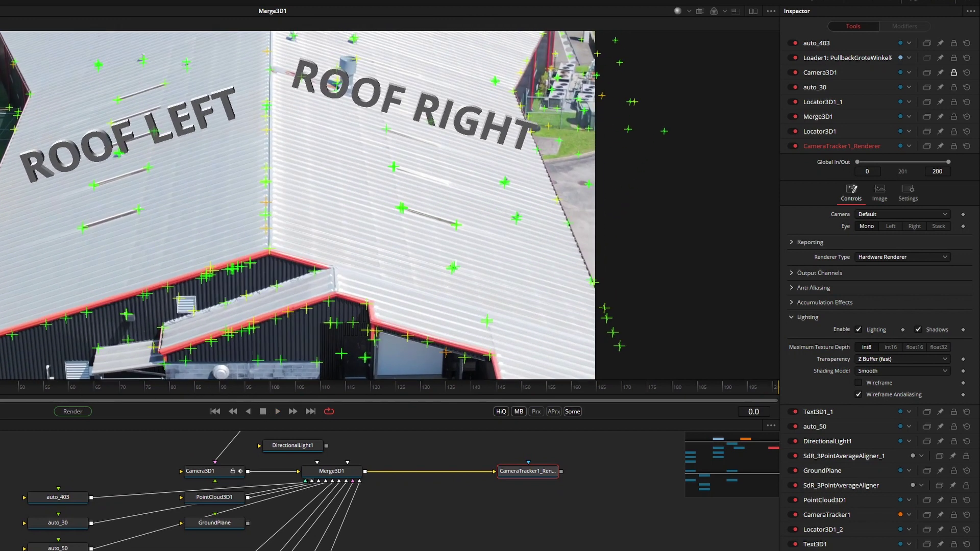